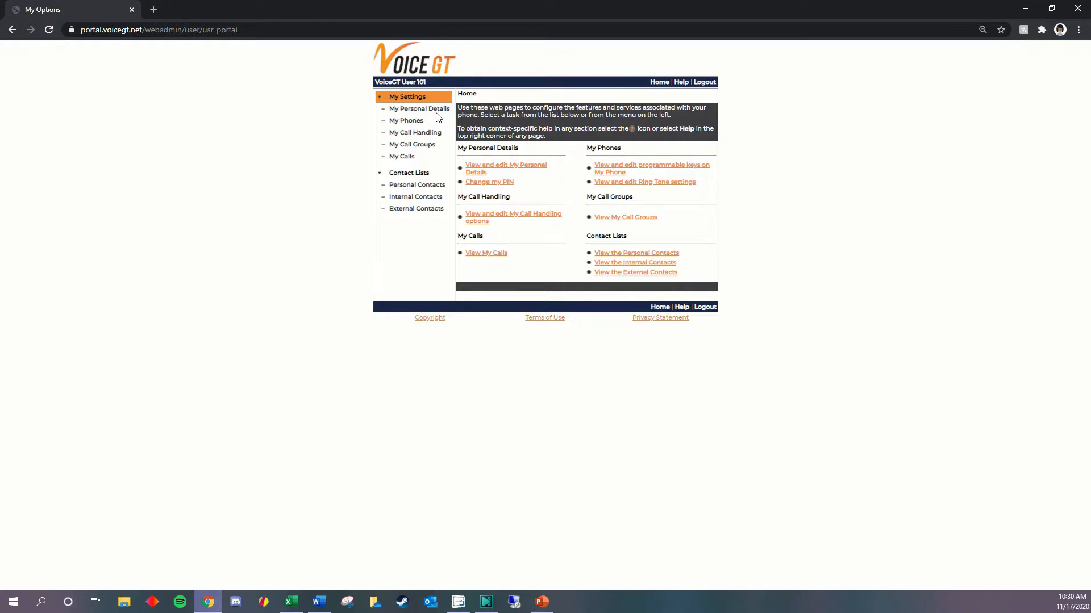
- Open the personal details page and toggle the Click-To-Call Confirm before dial option
click(478, 172)
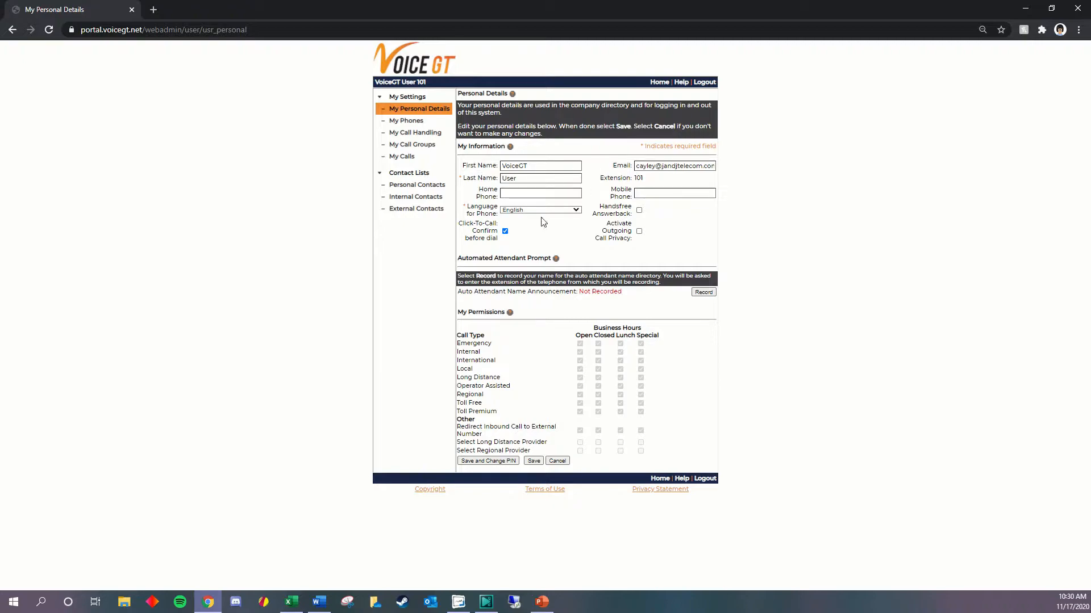
click(504, 231)
- Open the My Phones page, choose the Mitel 5304 IP Phone and keep the key profile as No profile assigned
click(399, 126)
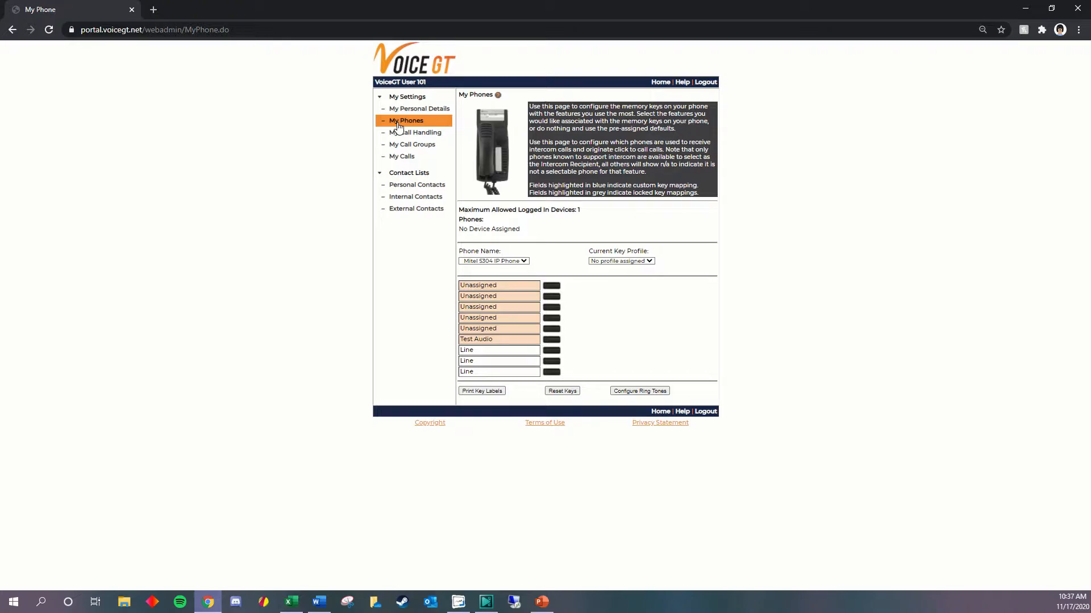
click(522, 262)
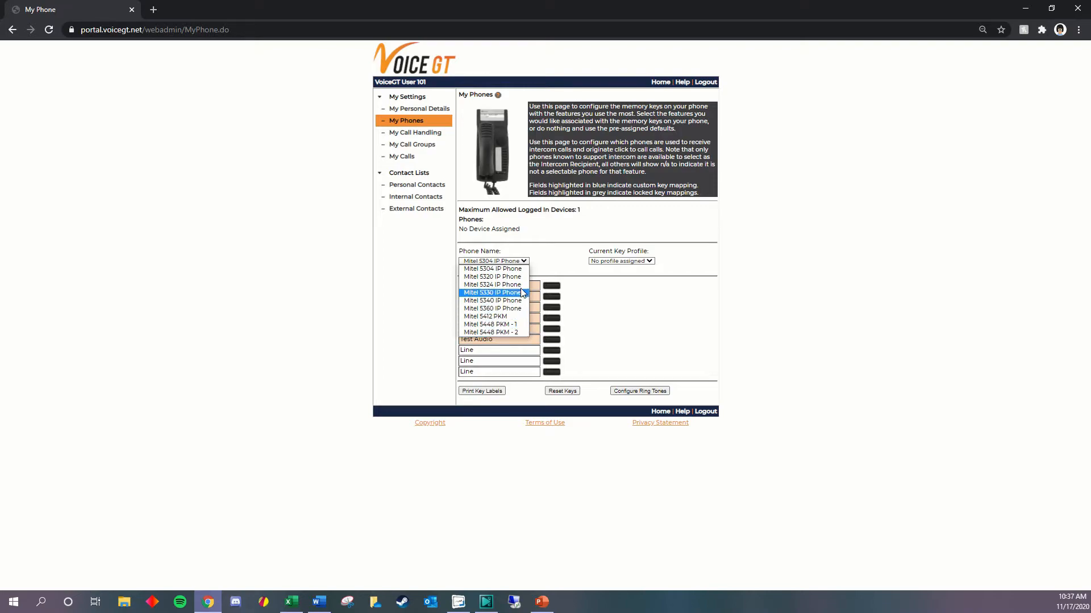
click(519, 269)
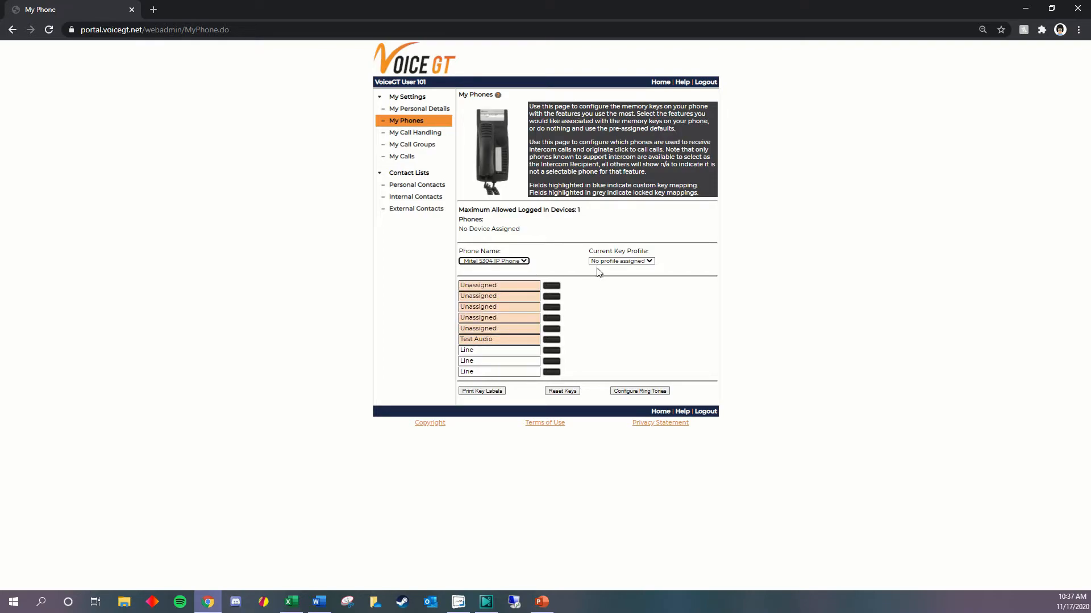
click(649, 262)
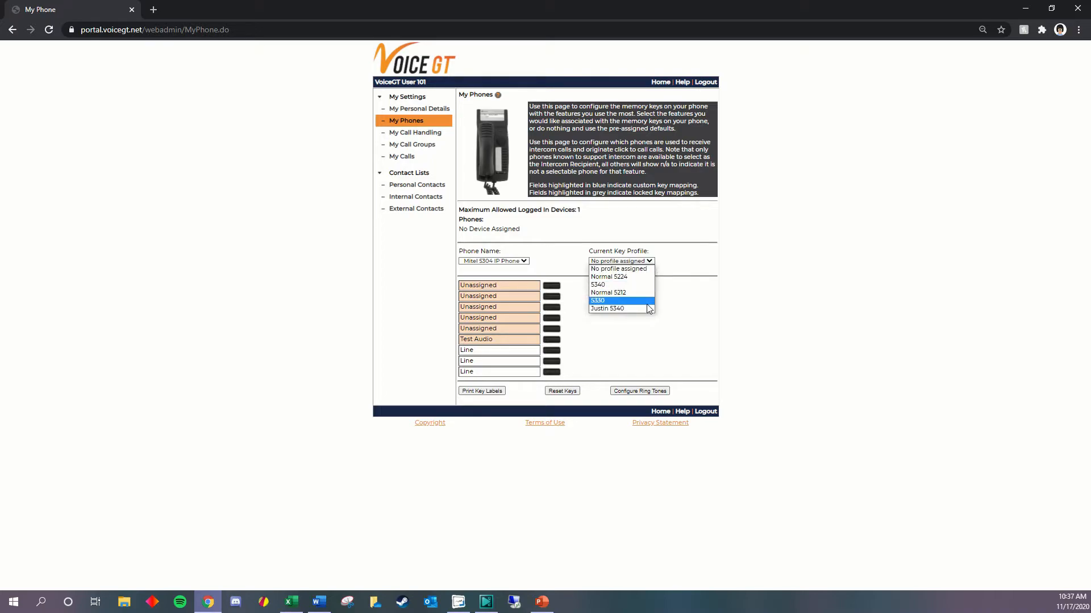
click(649, 270)
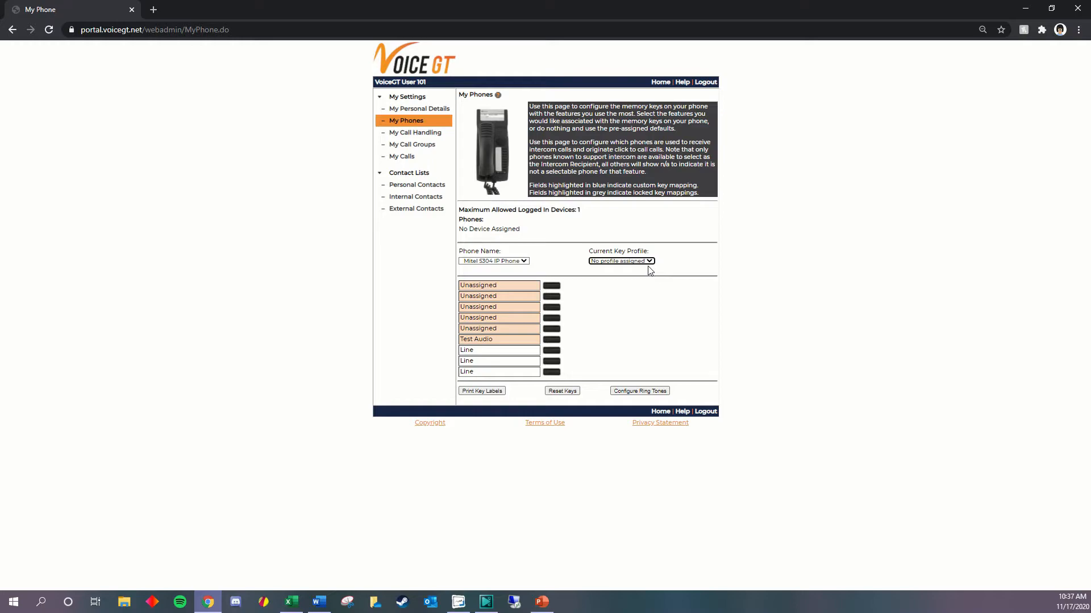
- Program the phone's topmost memory key with the Do Not Disturb On/Off feature, label it "Do Not Disturb", and save it
click(551, 286)
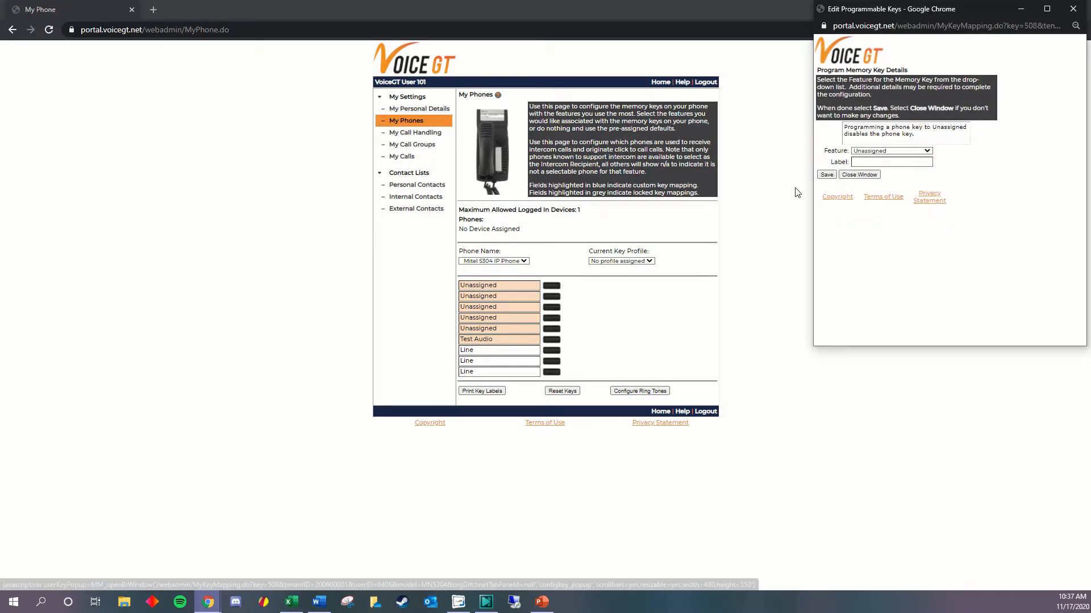
click(927, 152)
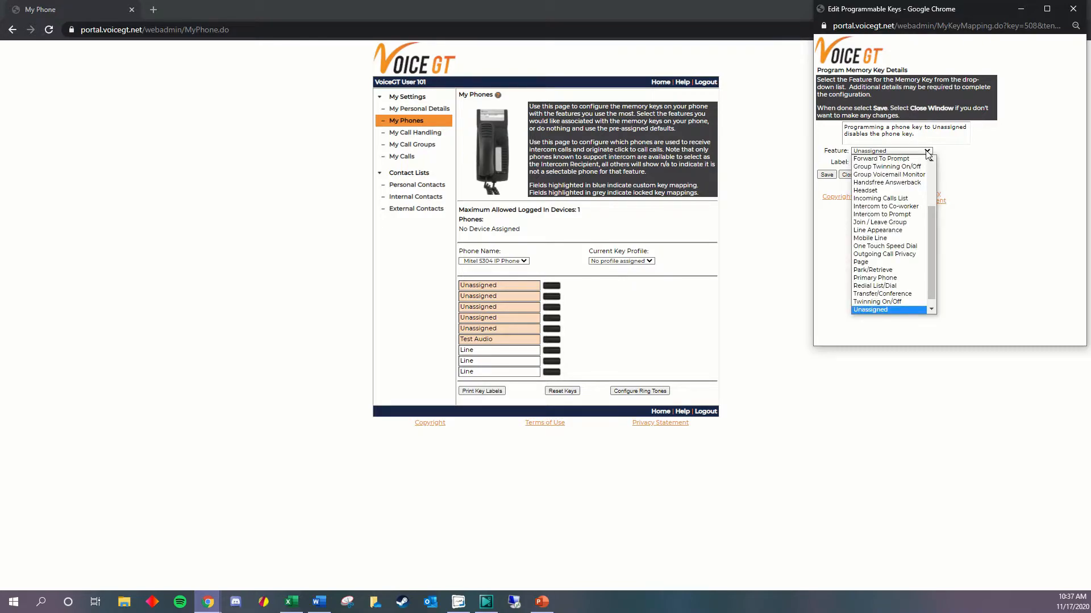
scroll(924, 161, up, 1)
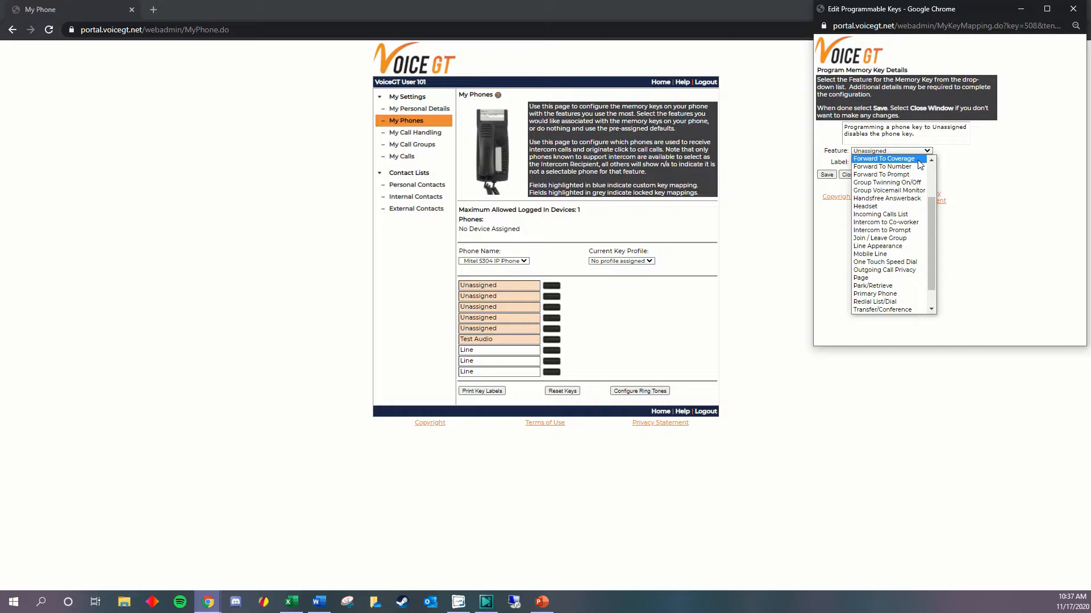
scroll(921, 164, up, 3)
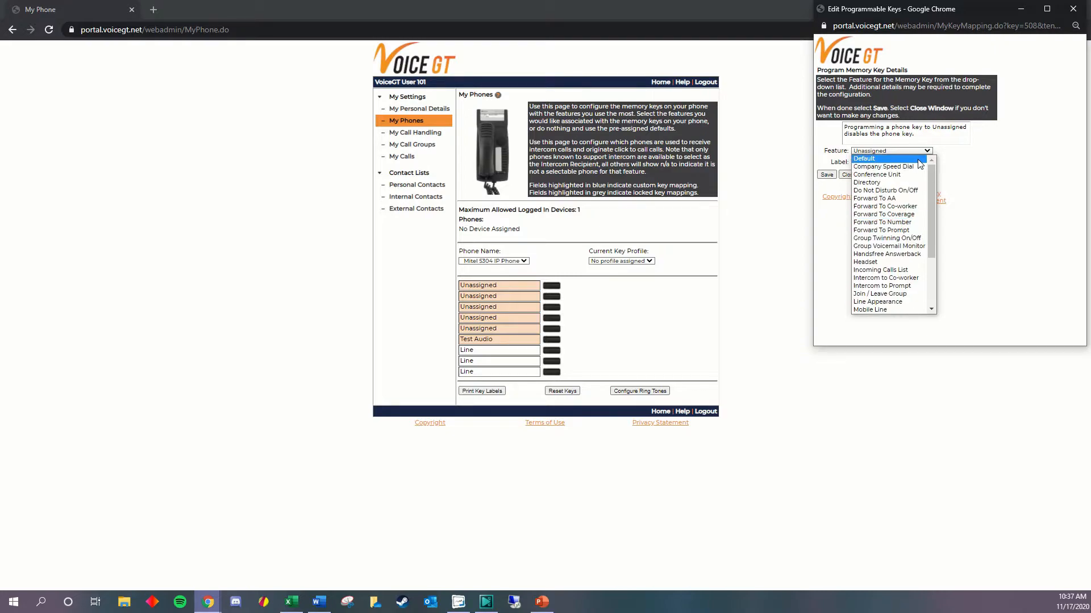
click(916, 195)
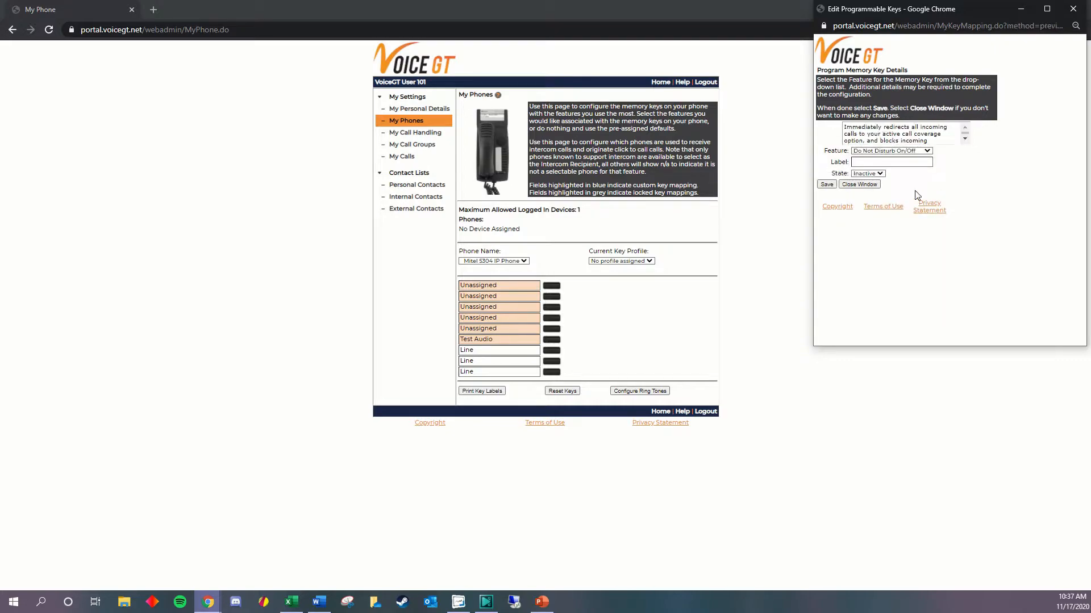
click(867, 161)
text(Do)
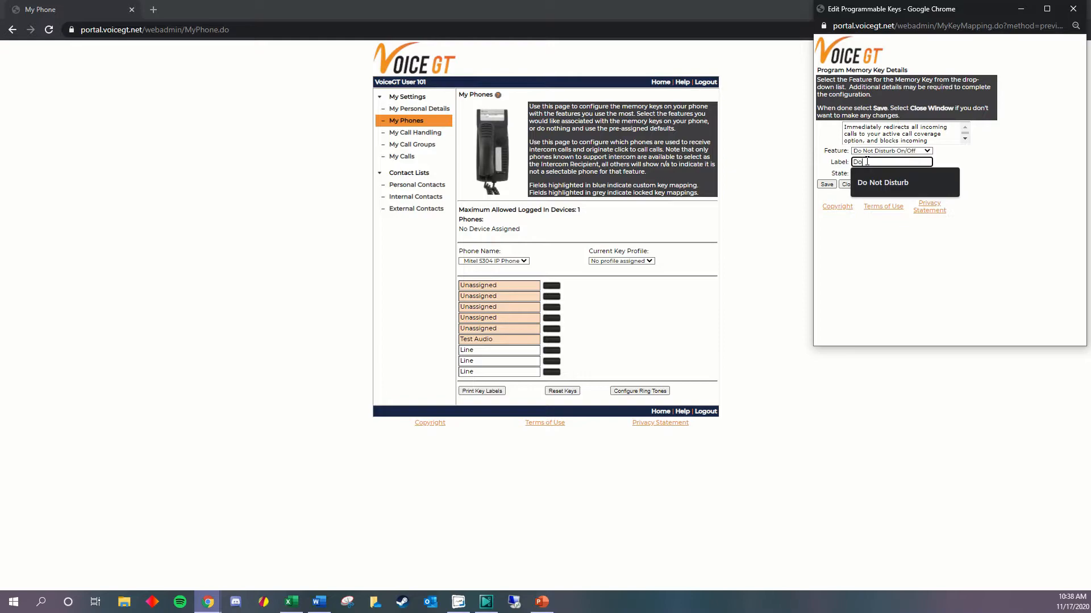
text( Not Disturb)
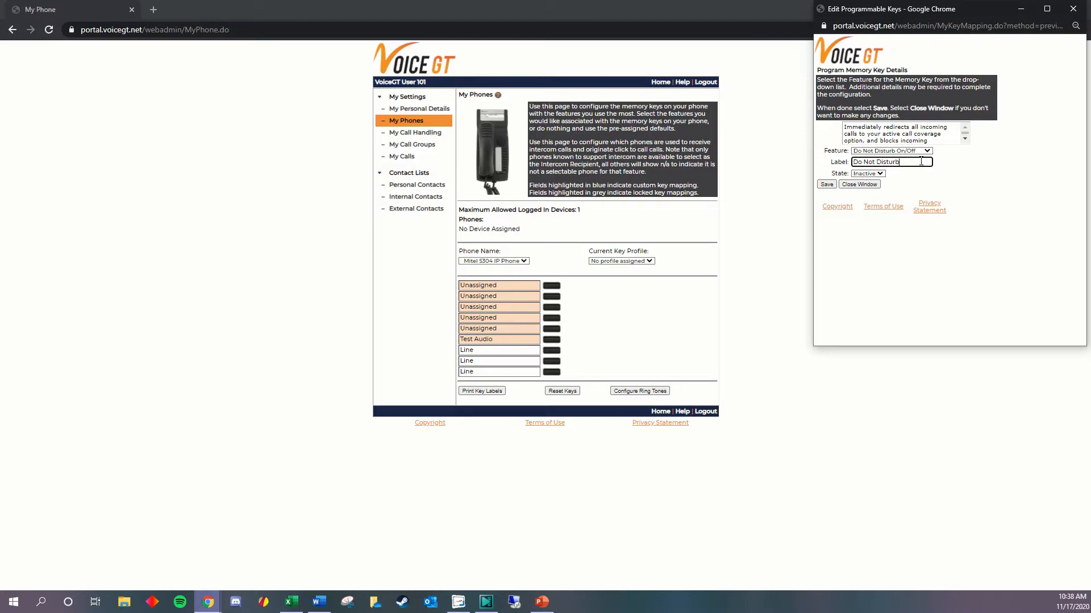
click(827, 185)
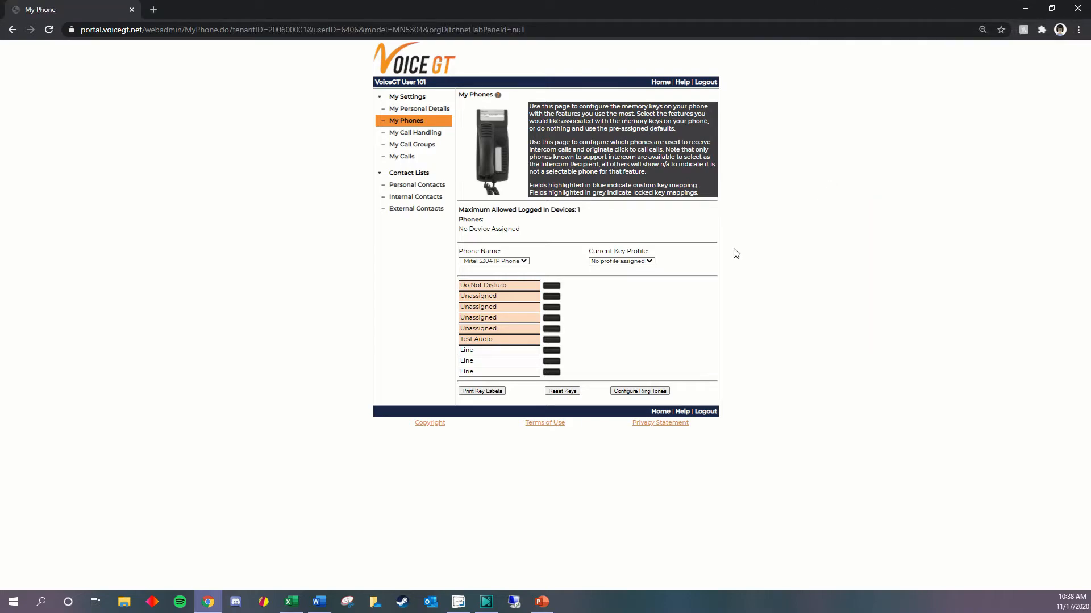
drag(518, 288, 421, 291)
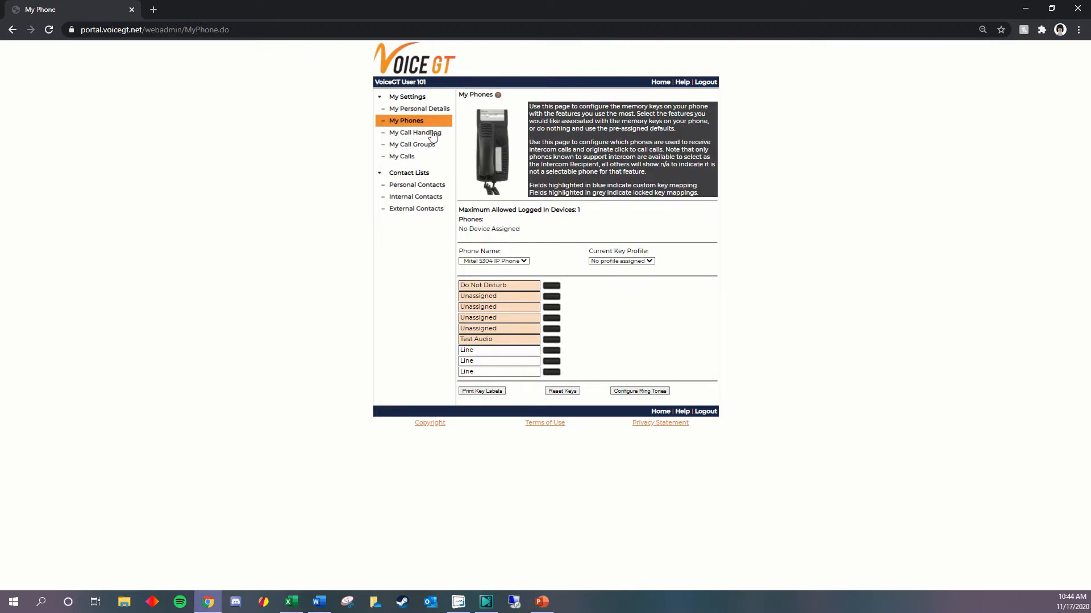
- Open My Call Handling and try the Auto Attendant, My Co-worker, Another Phone Number and Call Coverage options for call forwarding
click(407, 135)
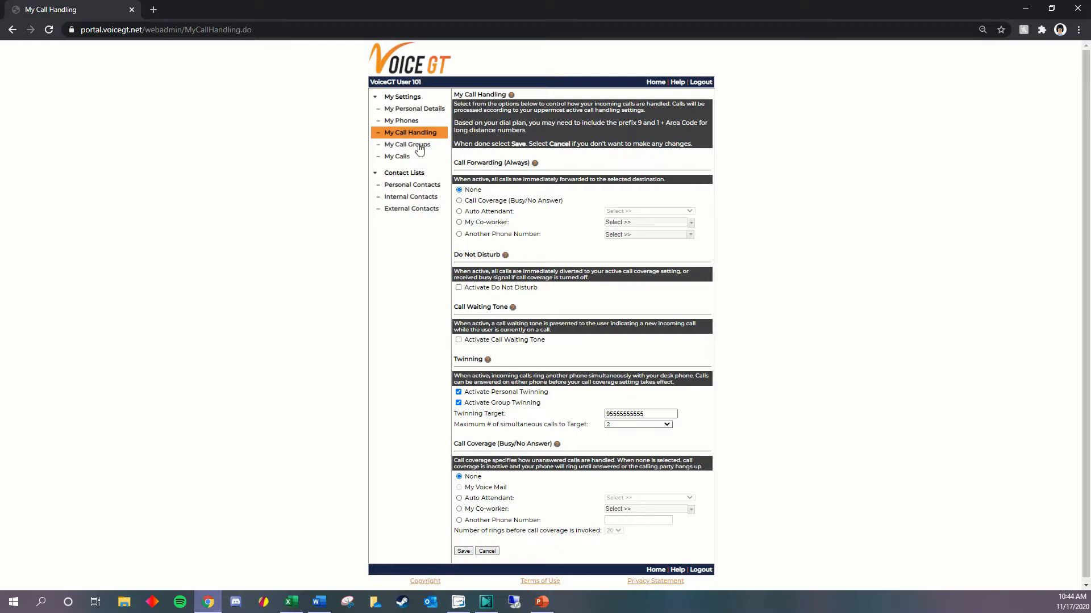
click(459, 212)
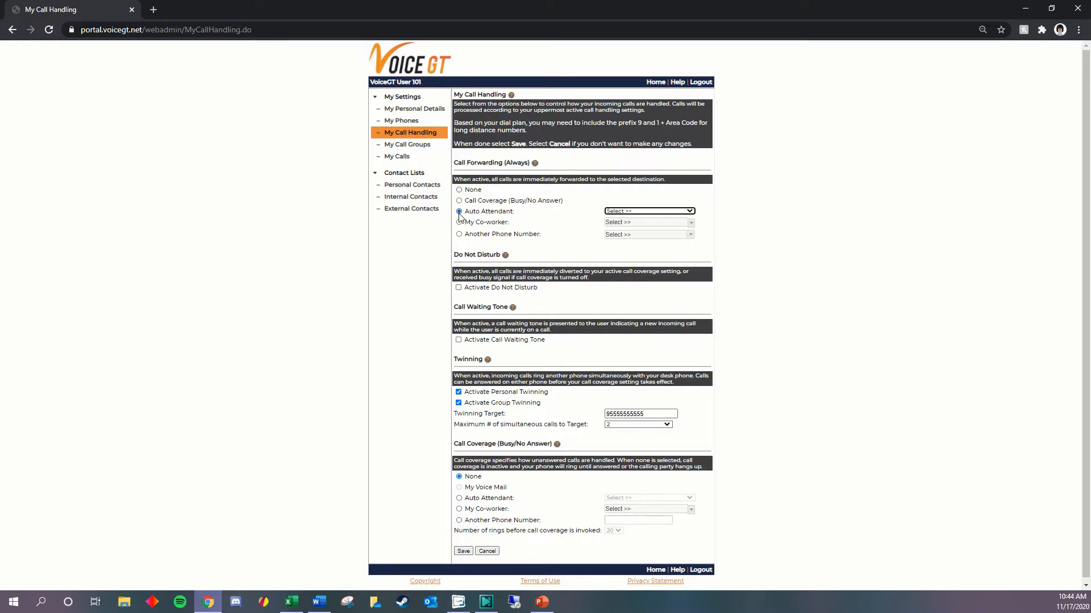
click(459, 222)
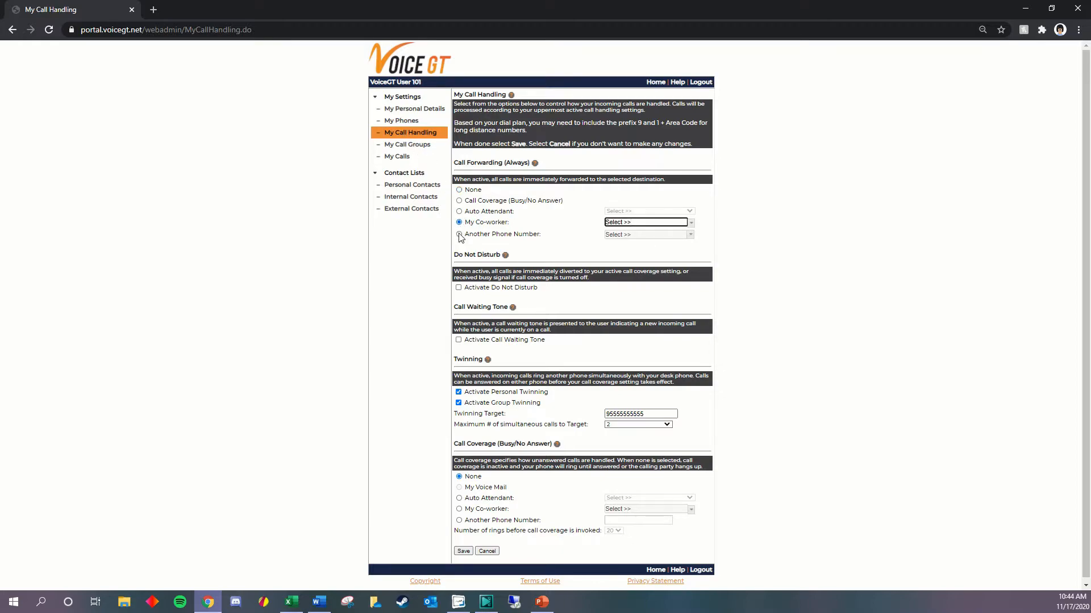
click(459, 234)
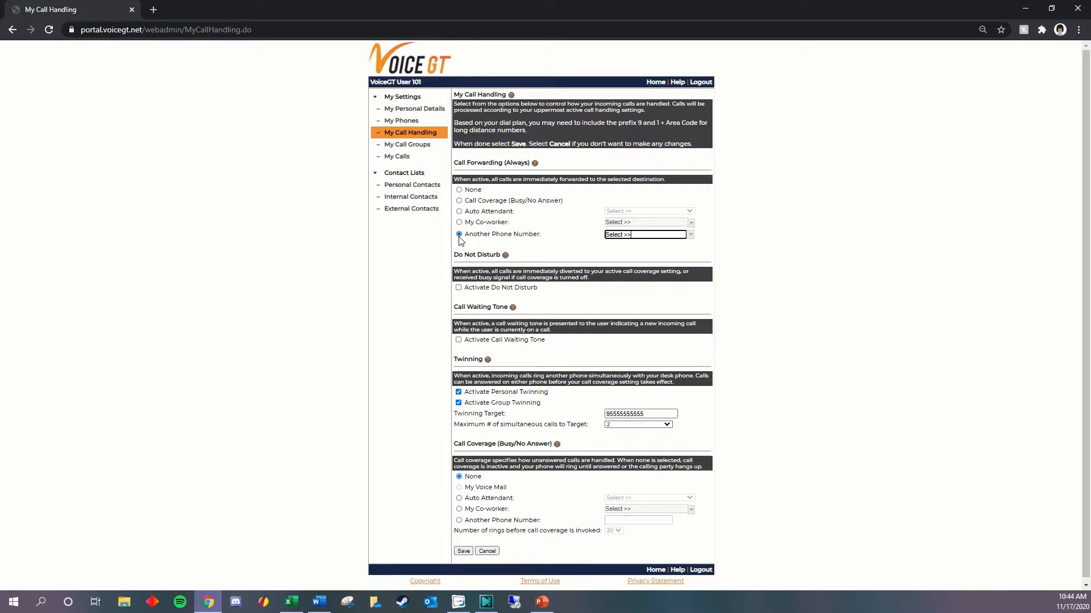
click(459, 201)
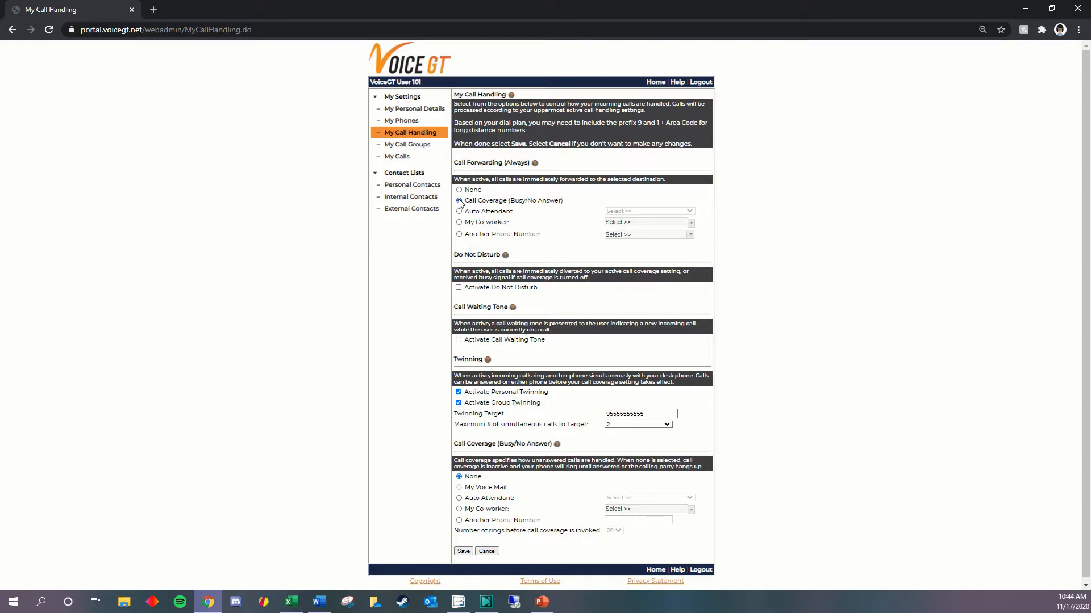
- Try the Do Not Disturb, Call Waiting Tone and twinning activation options, and highlight the Twinning Target number
click(459, 288)
click(458, 288)
click(458, 339)
click(459, 341)
click(458, 393)
click(458, 393)
click(459, 403)
drag(644, 413, 601, 408)
click(648, 404)
- Highlight the number-of-rings setting and try Auto Attendant, My Co-worker and Another Phone Number as the call coverage for unanswered calls
drag(454, 530, 656, 536)
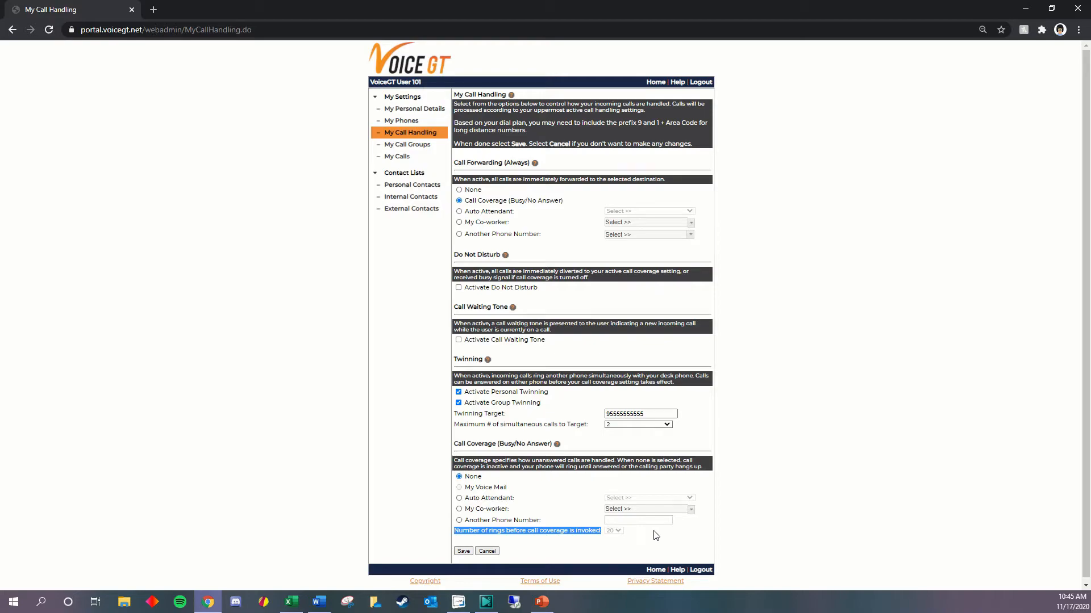
click(459, 498)
click(459, 509)
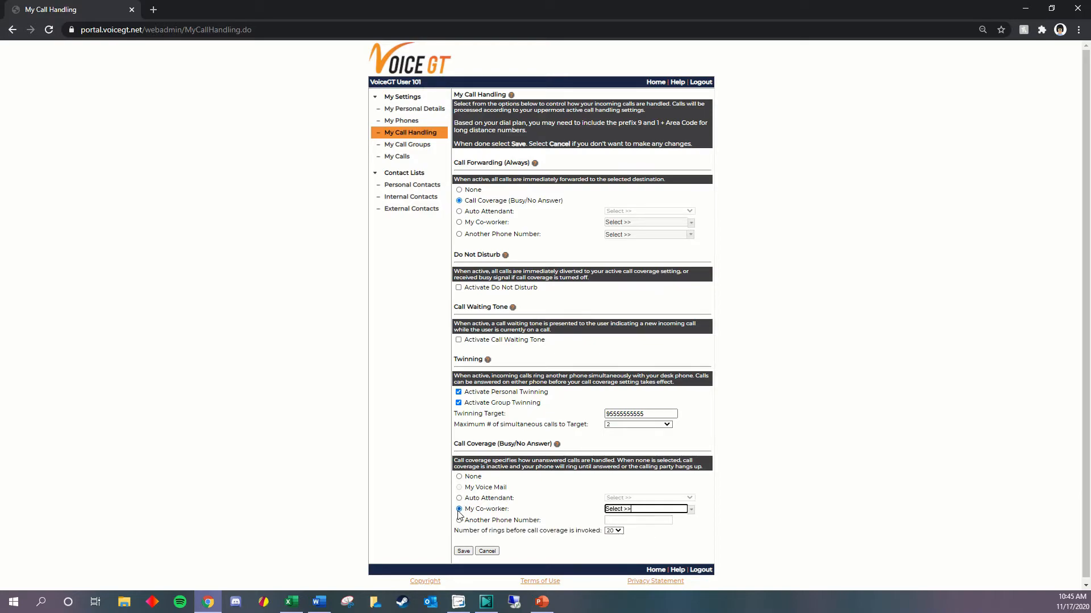
click(458, 520)
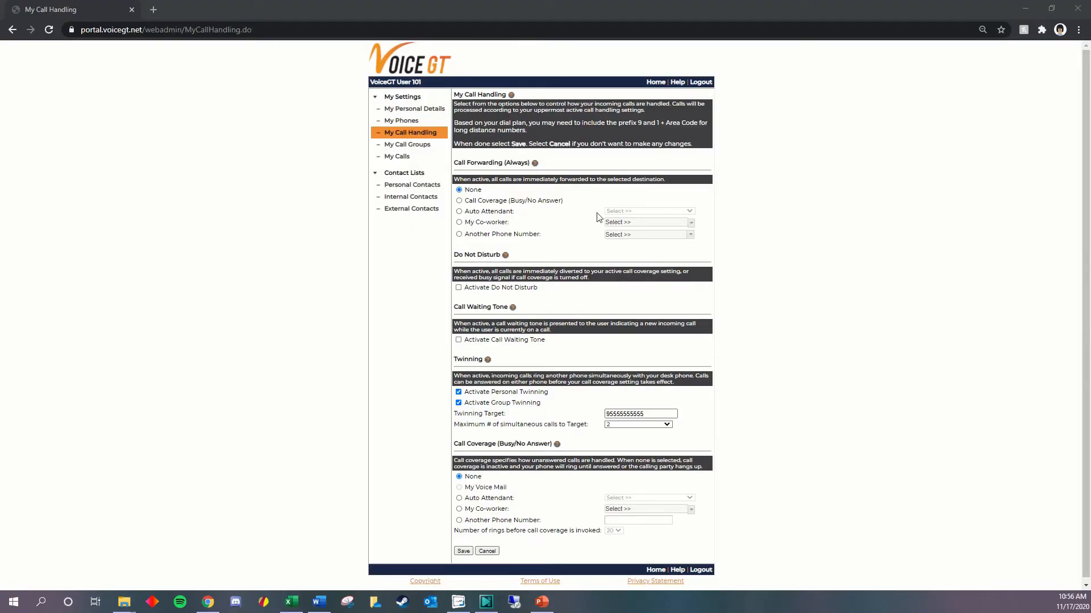
- Open the My Call Groups page
click(419, 148)
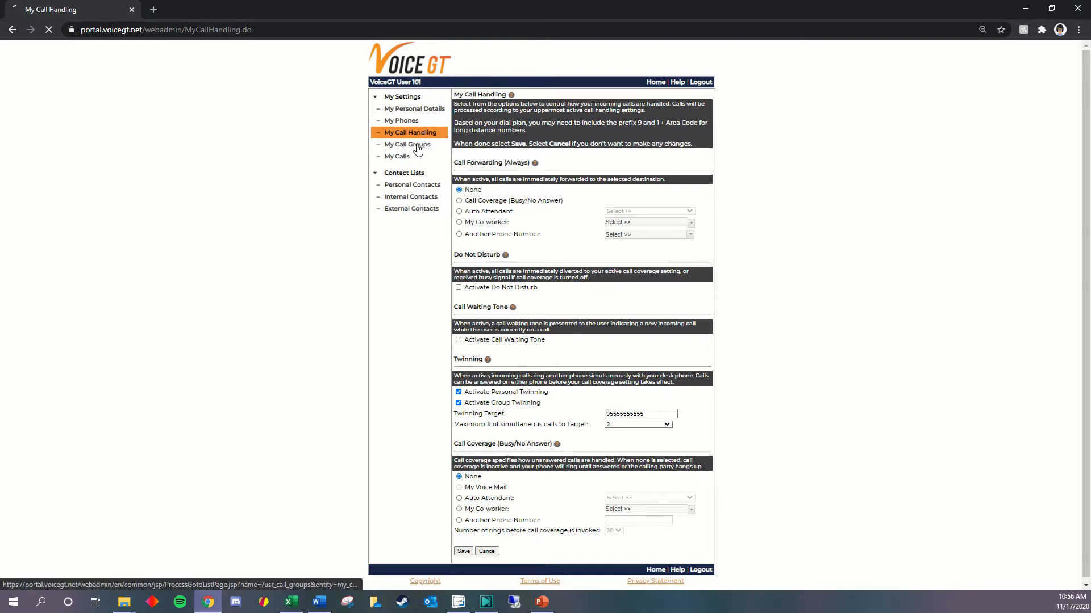